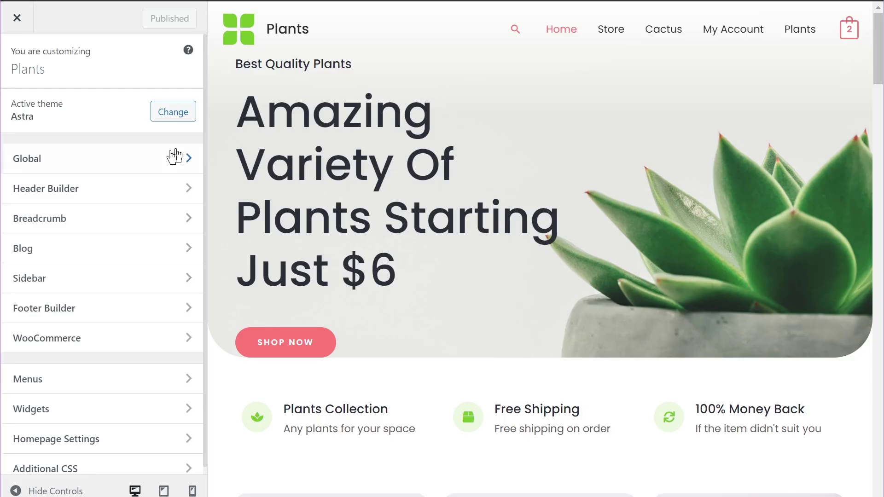
Open the Header Builder grid for the Plants site's header layout
click(109, 189)
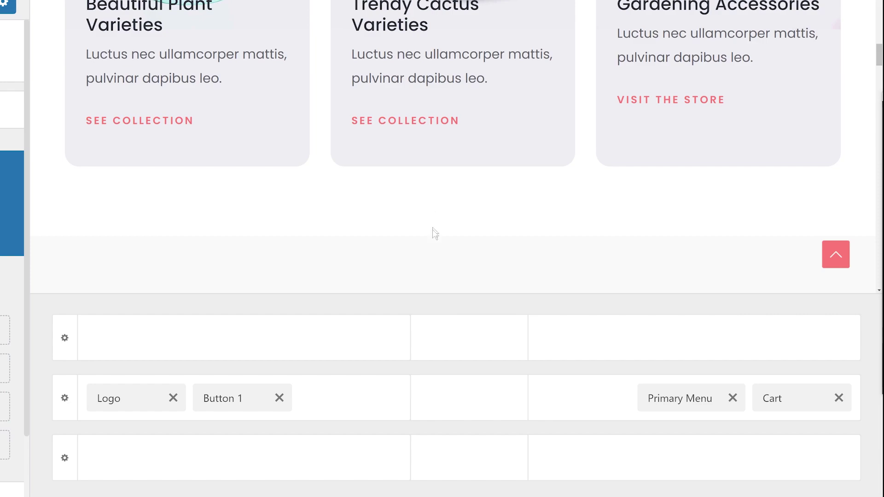
Clone Button 1 in the main header row to add Button 2 and Button 3
mouse_move(216, 396)
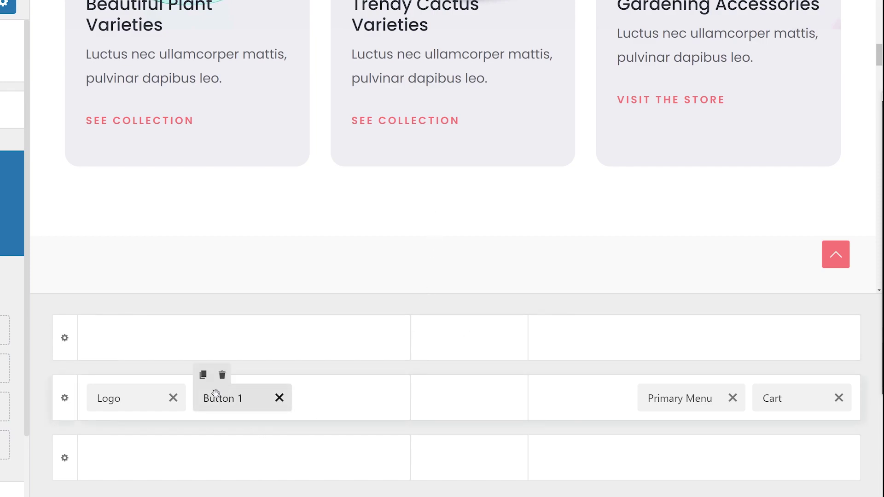
click(203, 375)
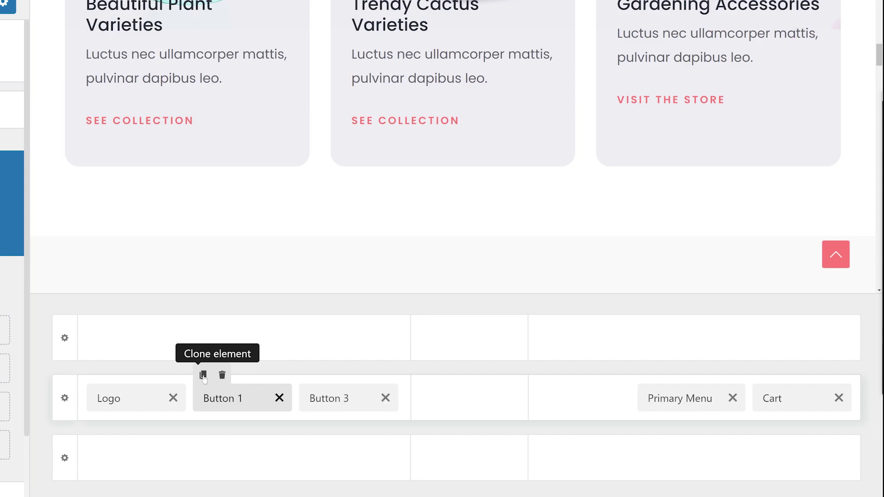
mouse_move(334, 408)
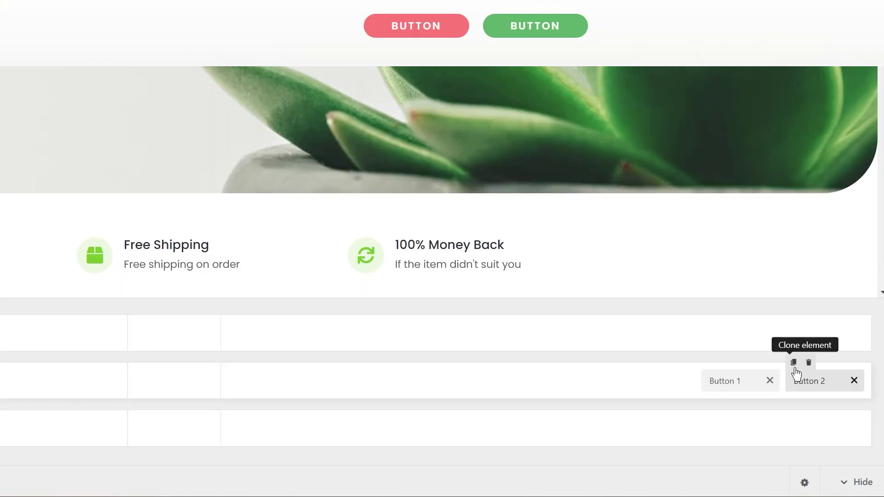
click(794, 364)
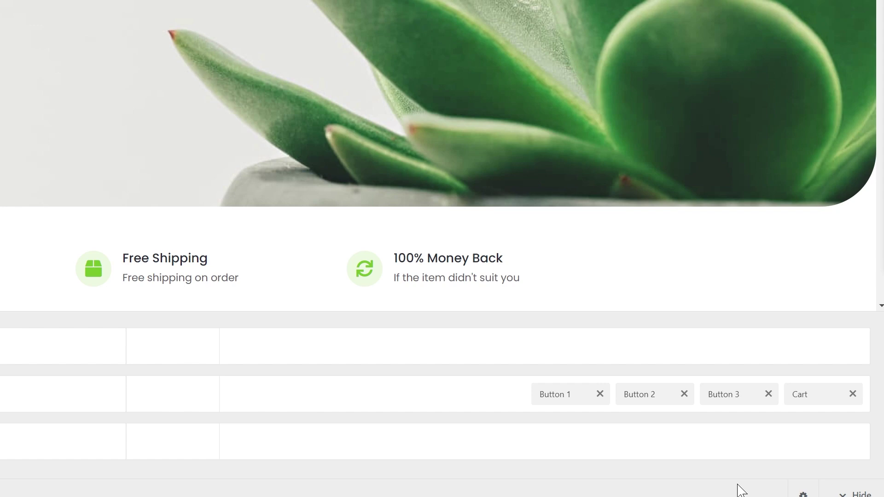
Delete Button 3 and Button 2 from the main header row
mouse_move(771, 416)
click(769, 395)
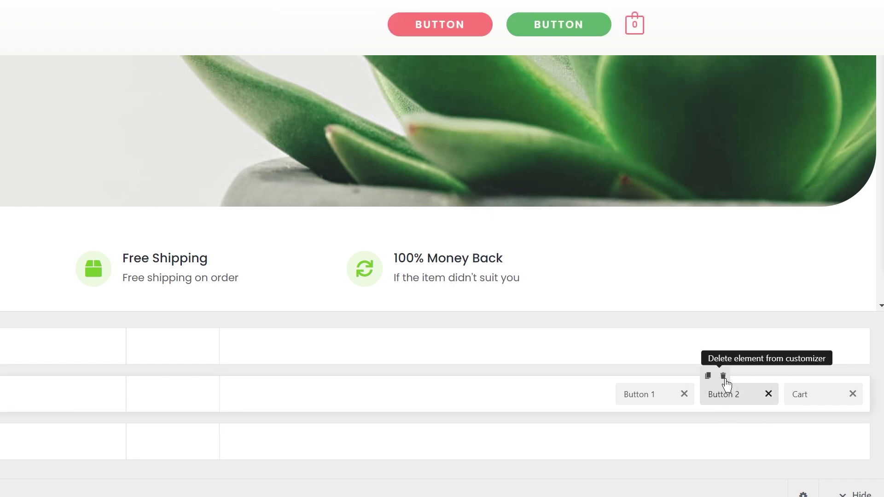
click(723, 378)
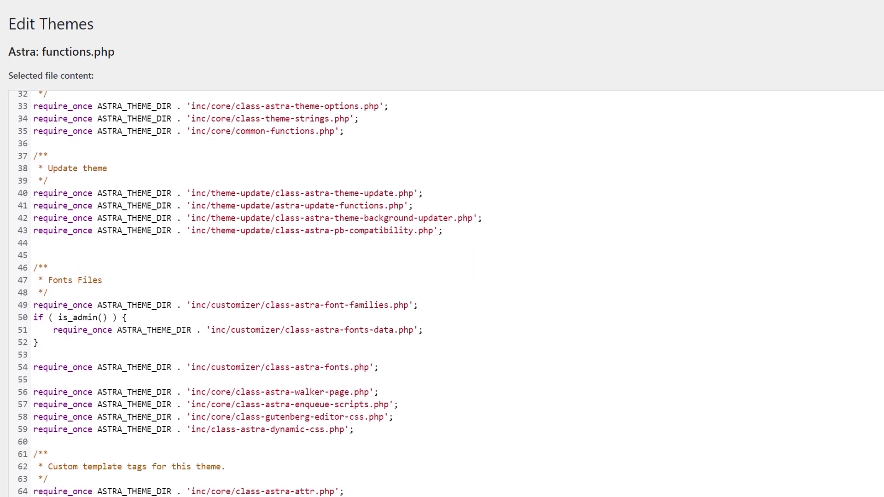
scroll(446, 294, down, 7)
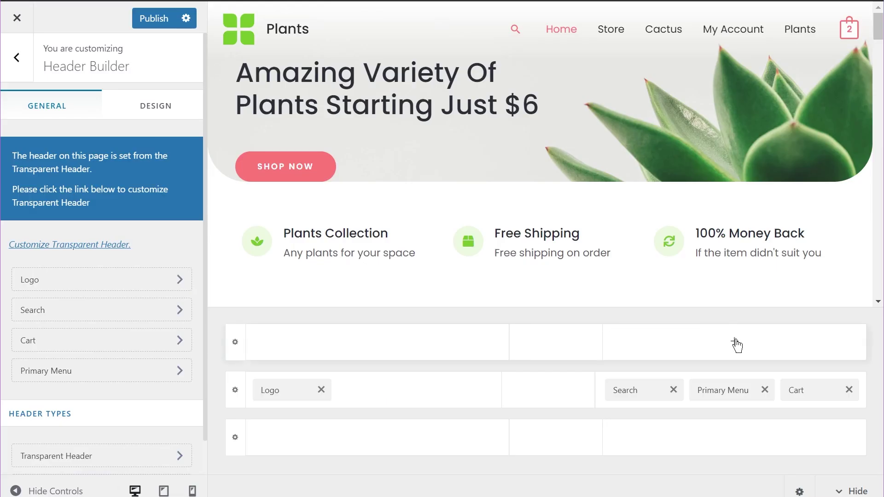
Add a Language Switcher element to the top header row
click(732, 340)
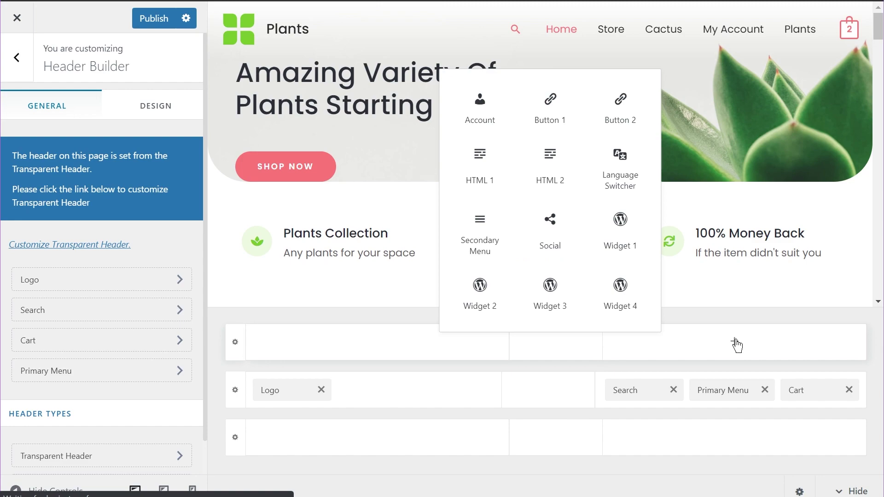
click(642, 184)
click(839, 494)
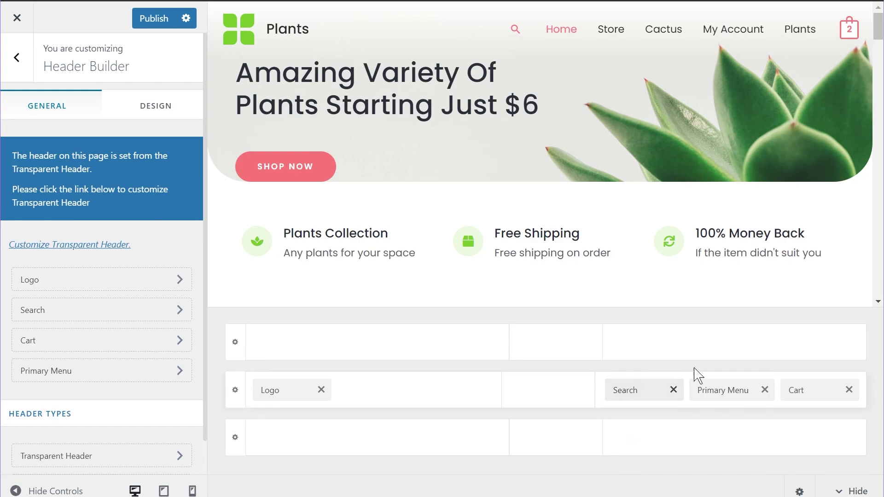
click(716, 349)
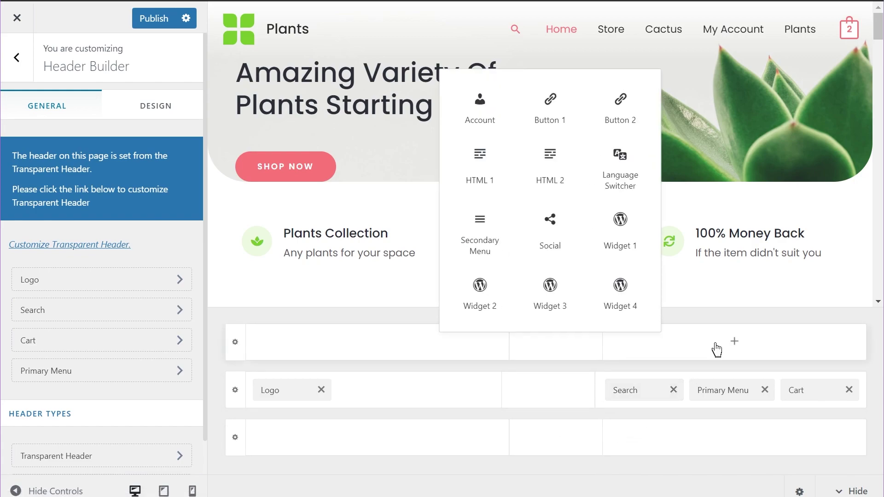
click(627, 178)
Set the language switcher type to Custom and add French as a language
click(790, 339)
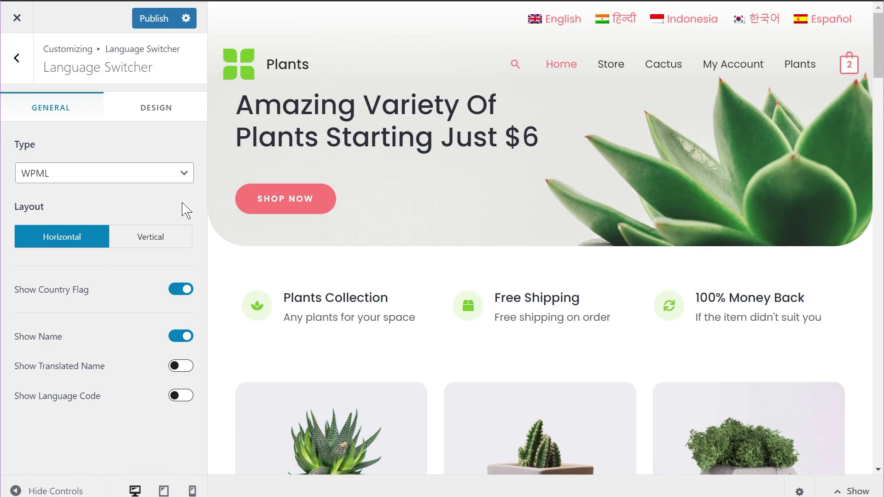
click(142, 179)
click(143, 191)
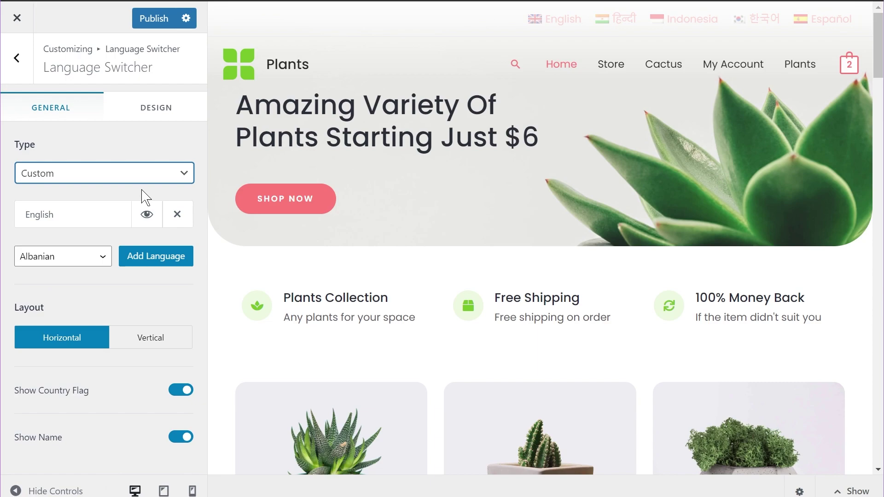
click(88, 256)
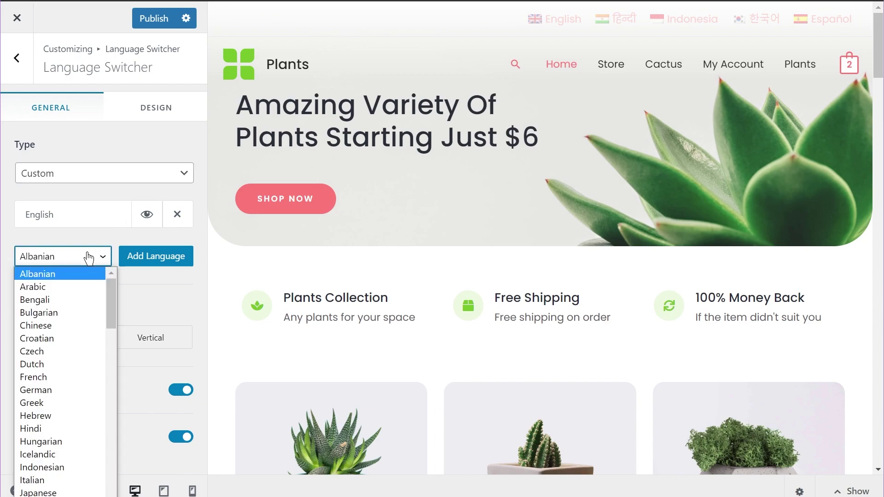
click(68, 377)
click(142, 262)
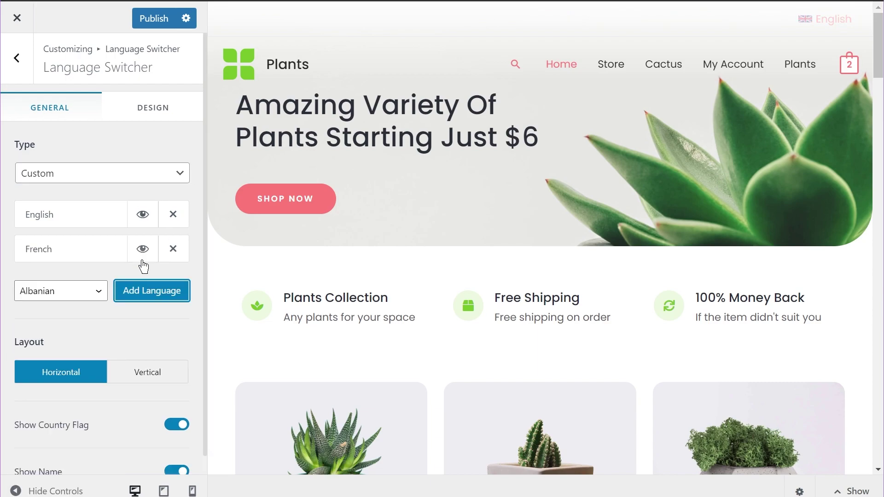
click(59, 256)
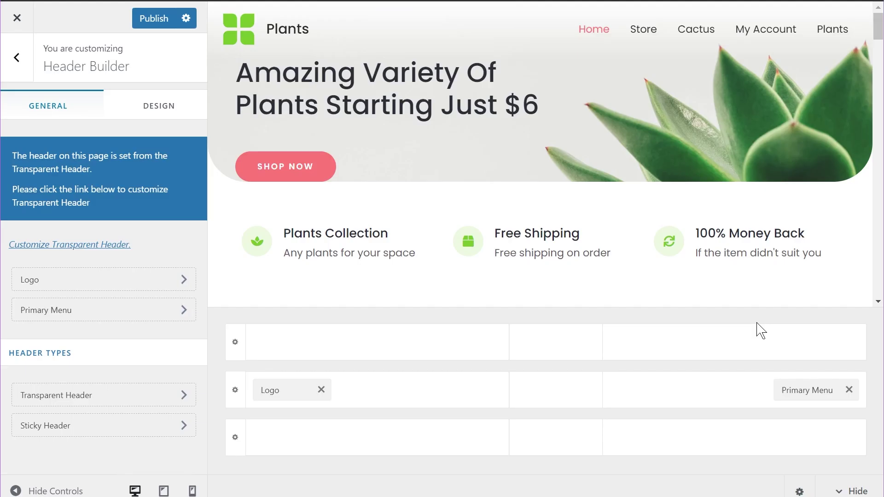
Add the Cart element to the main header row
click(732, 389)
scroll(608, 341, down, 1)
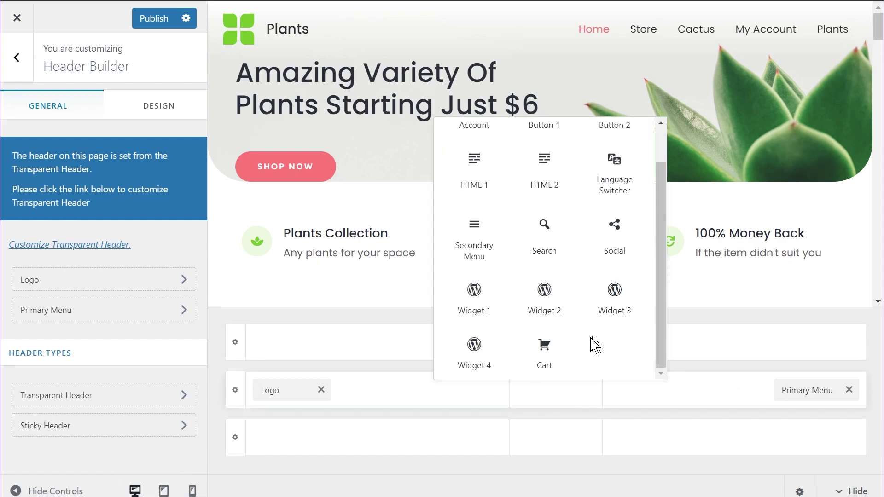
click(546, 355)
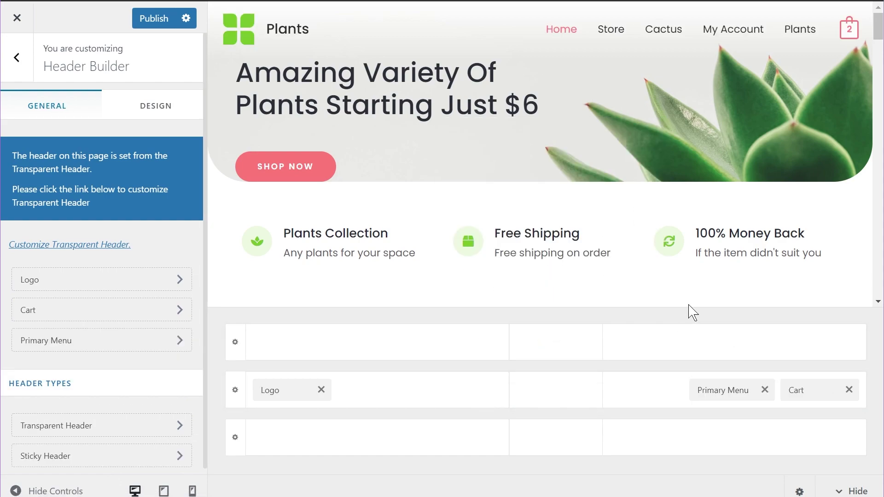
Open the shopping cart in the preview, then return to desktop preview width
mouse_move(849, 36)
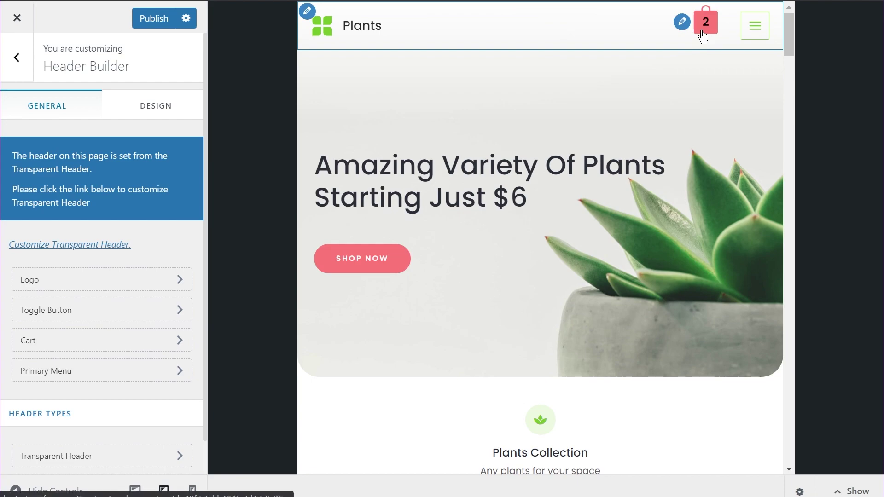
click(701, 28)
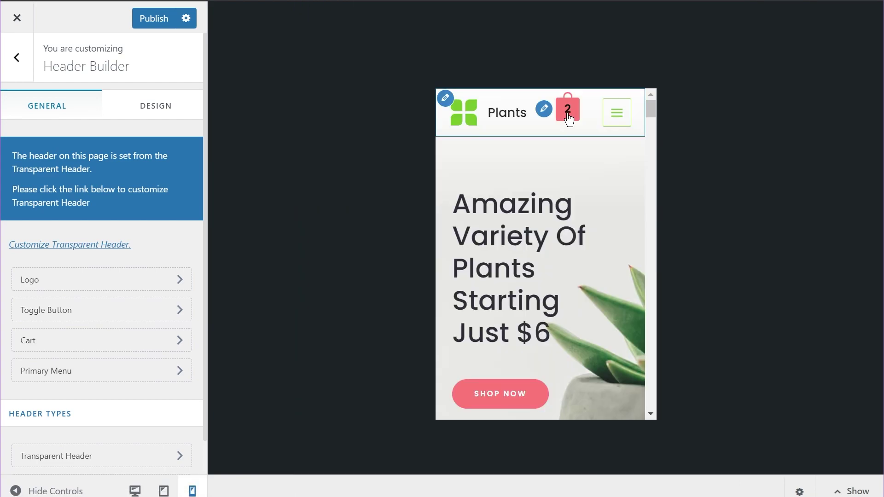
click(569, 117)
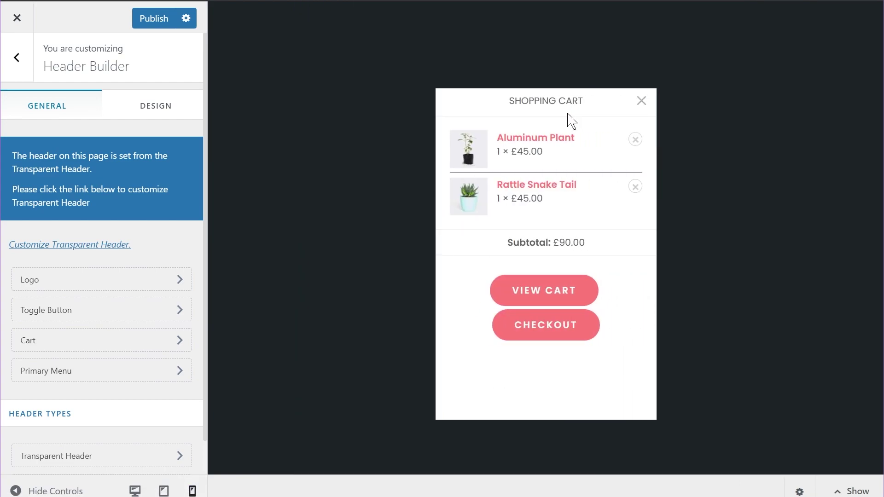
click(135, 491)
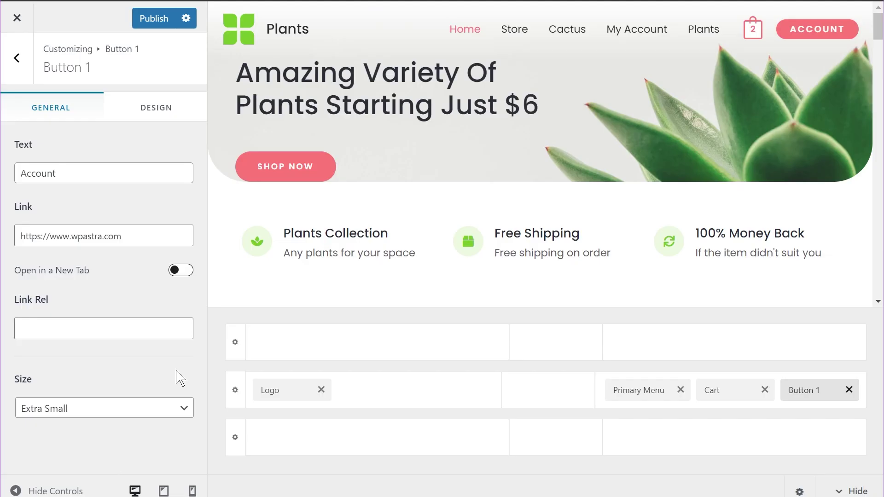
Change the Account button's size from Extra Small to Medium
click(142, 410)
click(136, 426)
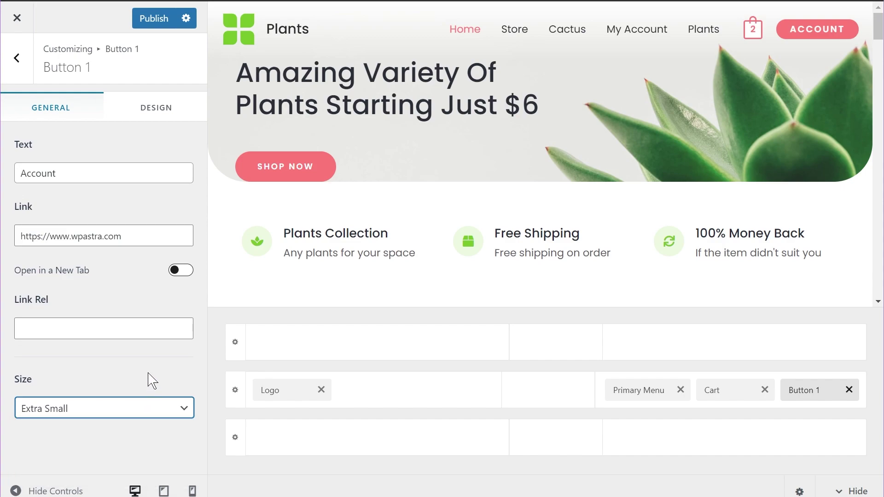
key(Down)
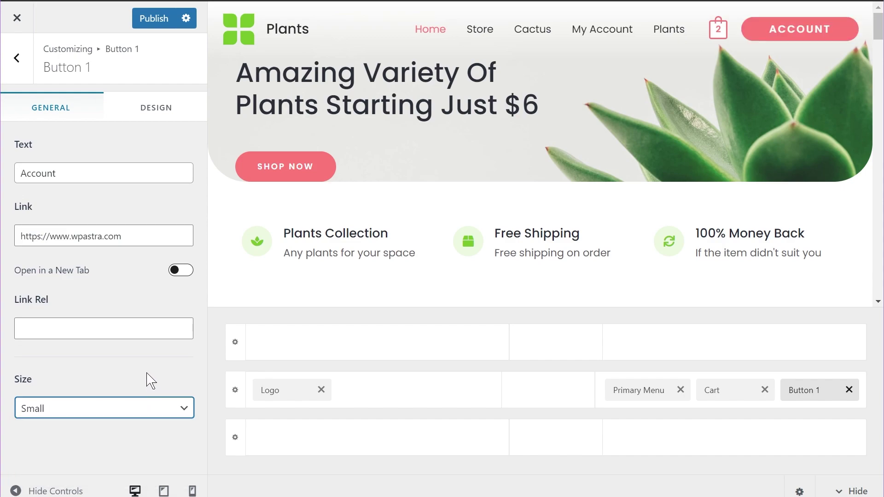
key(Down)
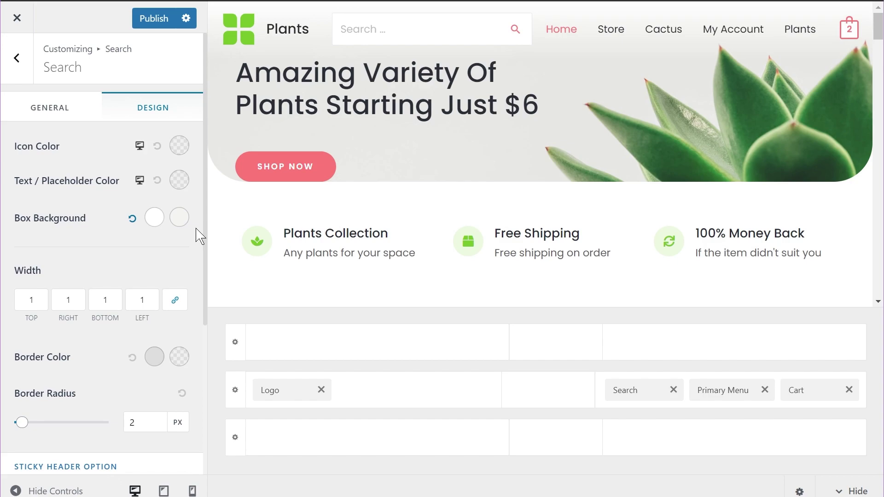
Set the search Icon Color to green #75c32c
click(189, 148)
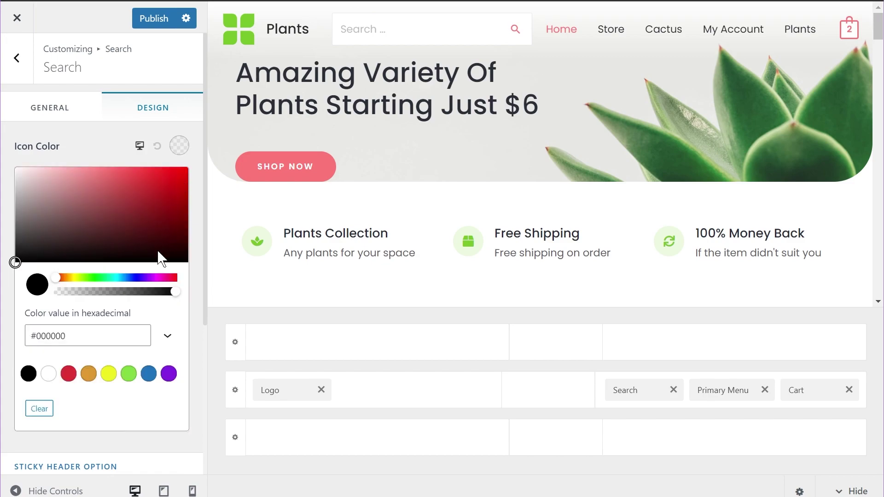
triple_click(115, 333)
text(#75c32c)
click(102, 149)
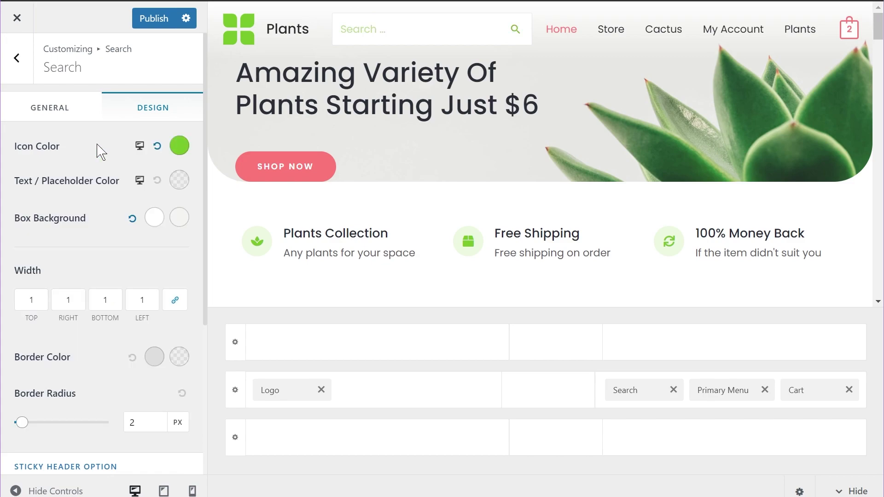
Set the search Text / Placeholder Color to black
click(174, 184)
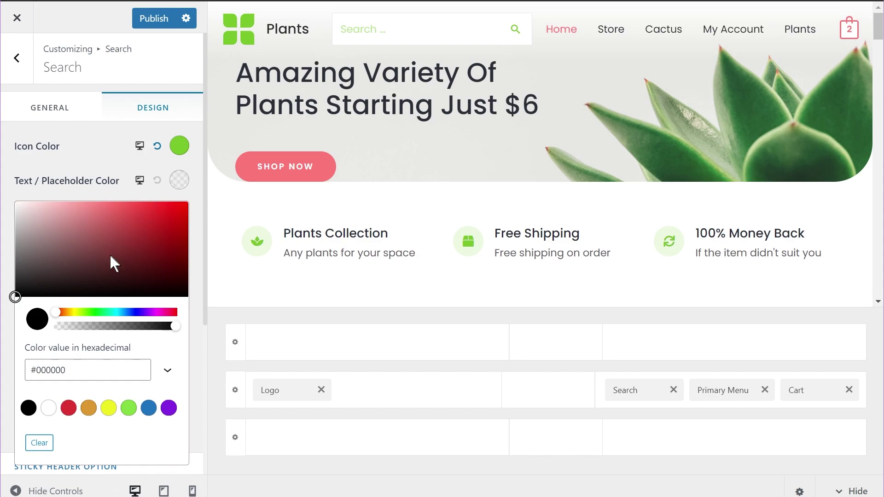
drag(41, 282, 4, 316)
click(1, 309)
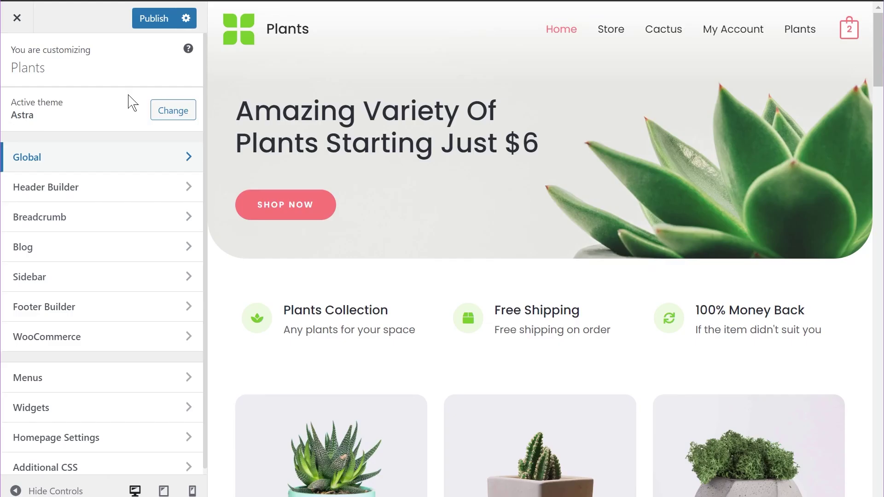
Open Global > Colors > Base Colors and view the Link Color picker
click(90, 161)
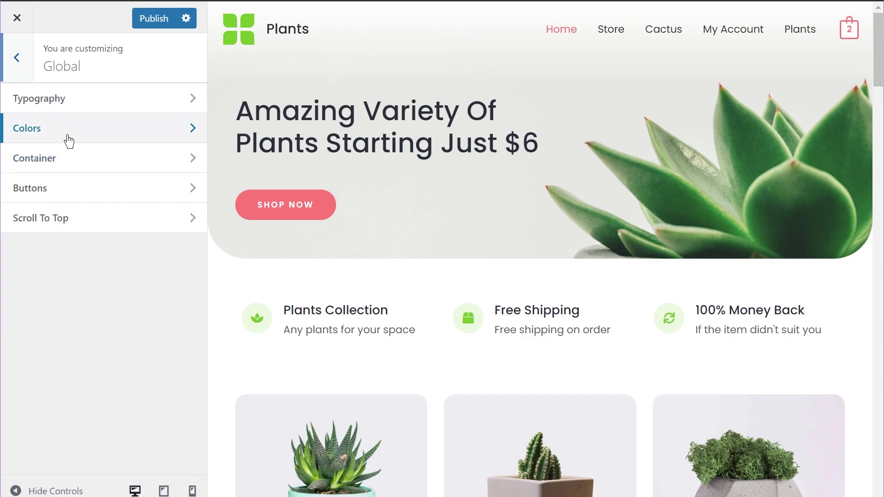
click(68, 137)
click(73, 108)
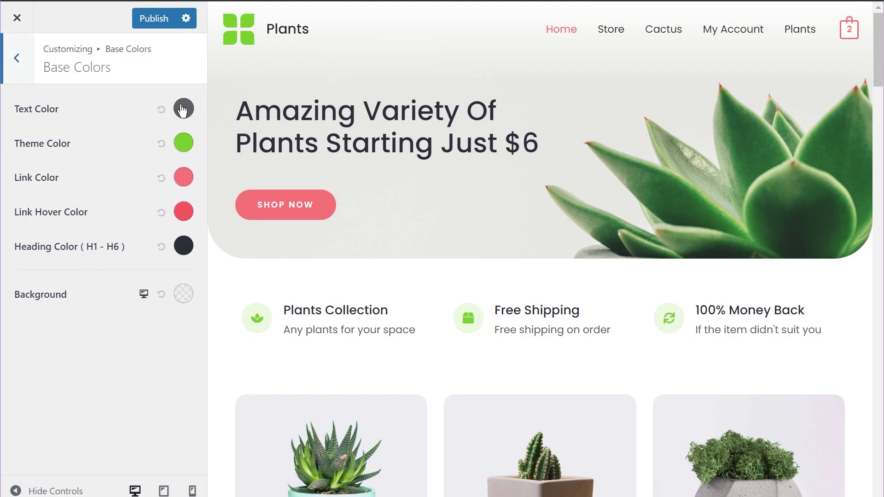
click(184, 179)
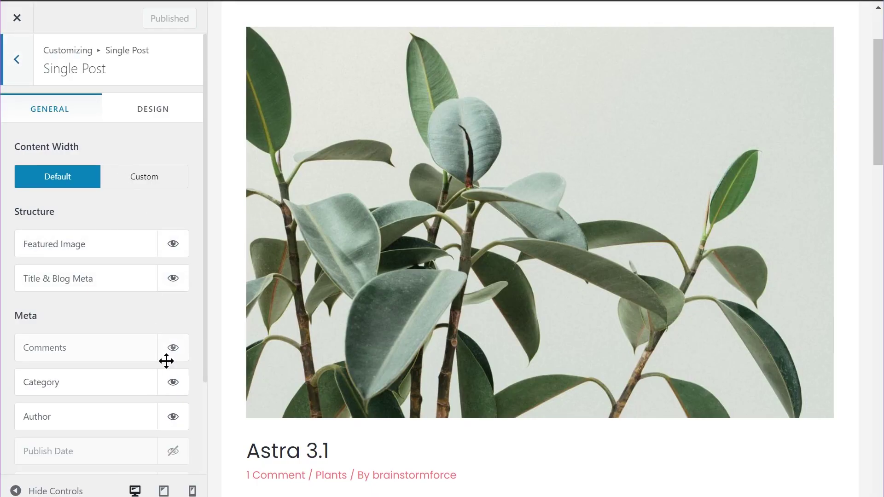
Show Publish Date and Tag in single post meta, moving Tag above Publish Date
click(175, 438)
scroll(175, 443, down, 2)
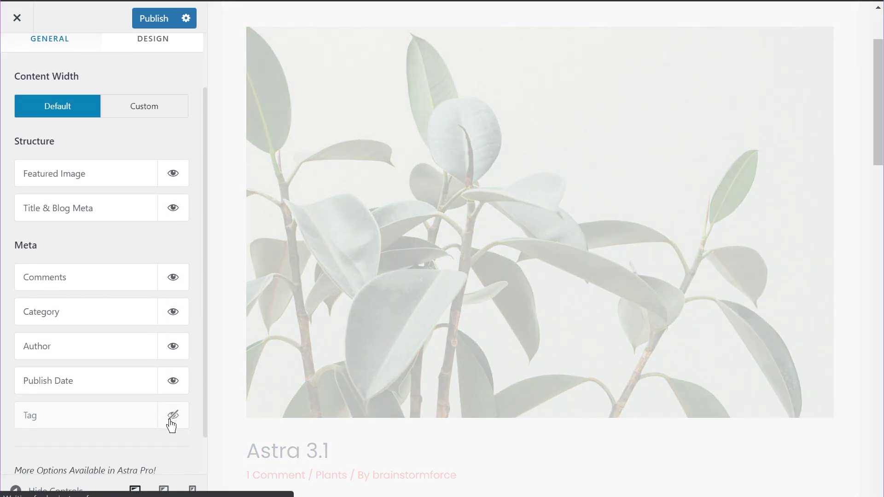
click(173, 418)
drag(101, 419, 166, 382)
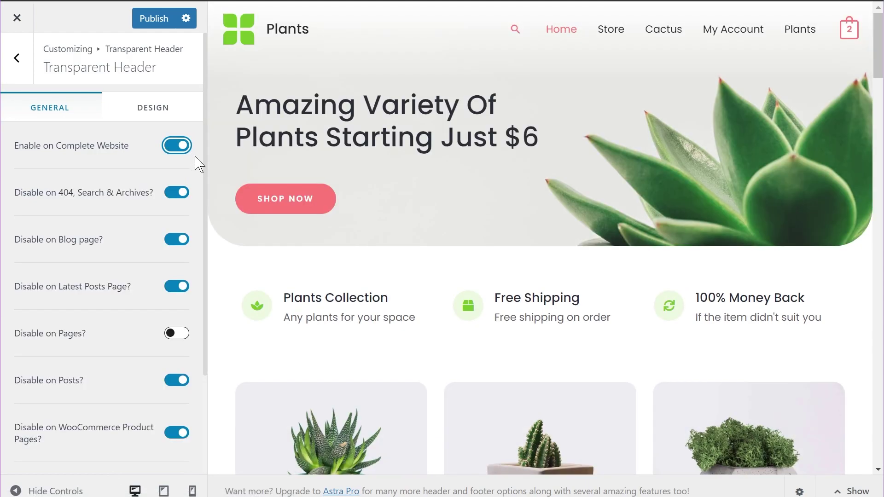
Toggle 'Disable on 404, Search & Archives?' in the Transparent Header settings
click(177, 192)
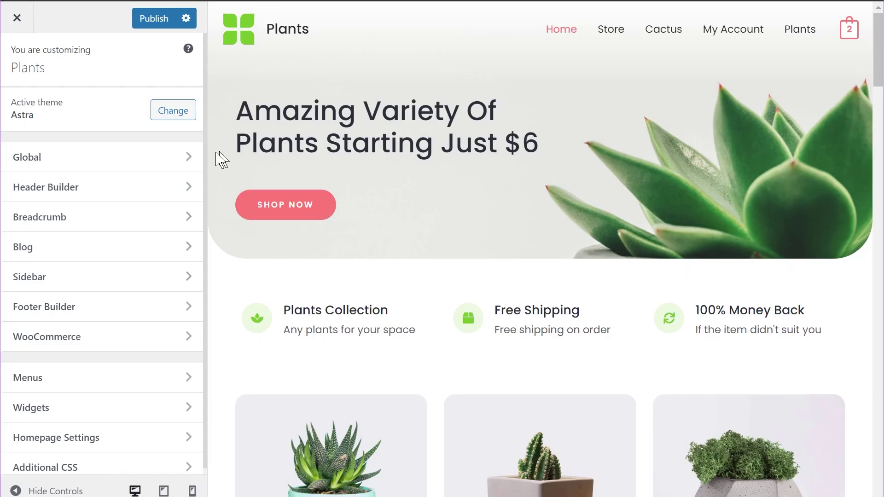
In Header Builder's Transparent Header, try Desktop and Mobile, then set Enable On to Desktop + Mobile
click(108, 189)
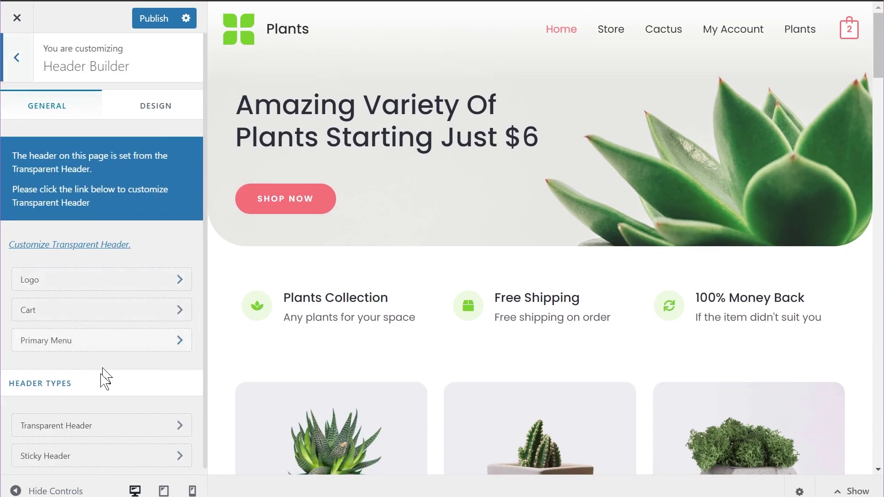
click(92, 427)
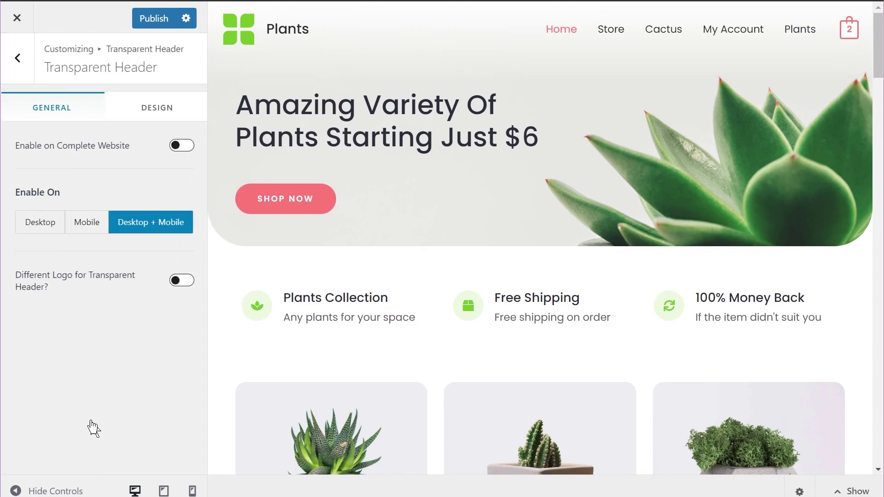
click(38, 222)
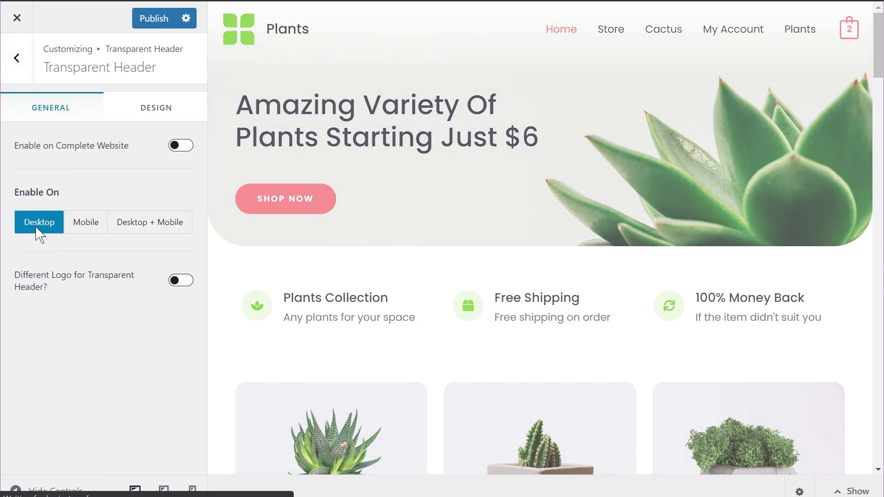
click(82, 226)
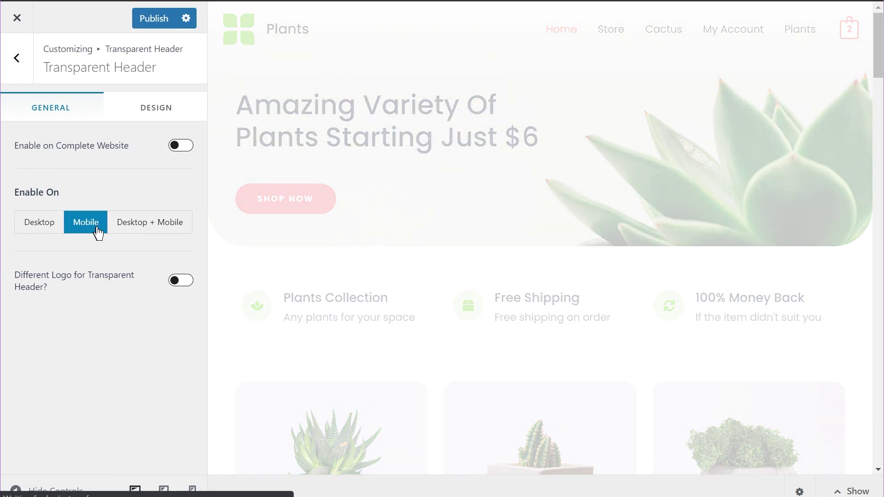
click(150, 229)
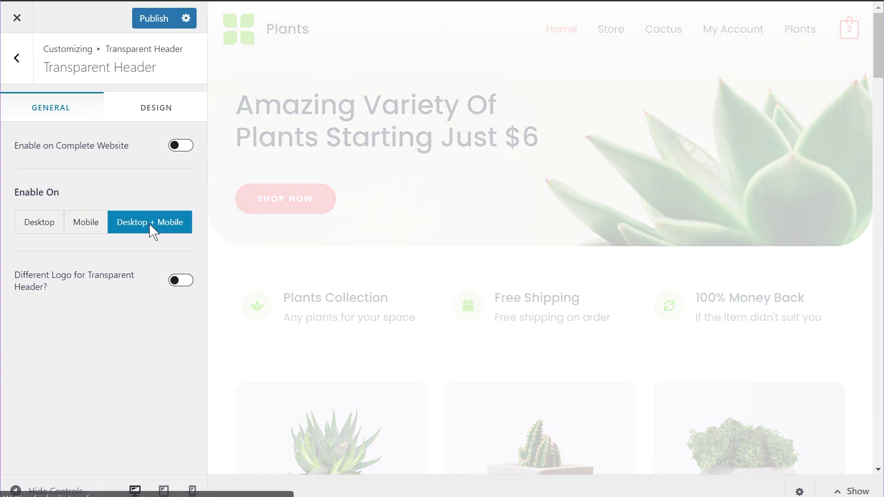